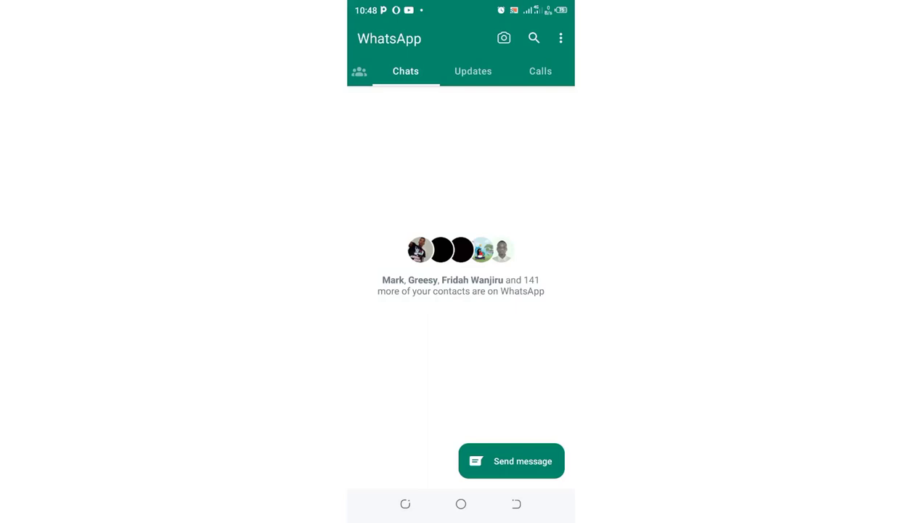
# Switch to the Updates tab to see My status and the Kinwan Tech channel.
pyautogui.click(473, 70)
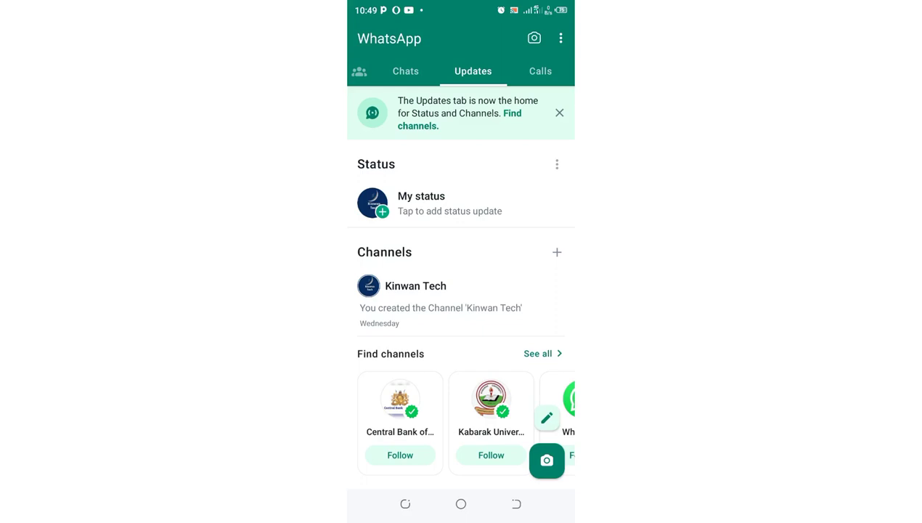
# Open the Channels + menu offering Create channel and Find channels.
pyautogui.click(557, 252)
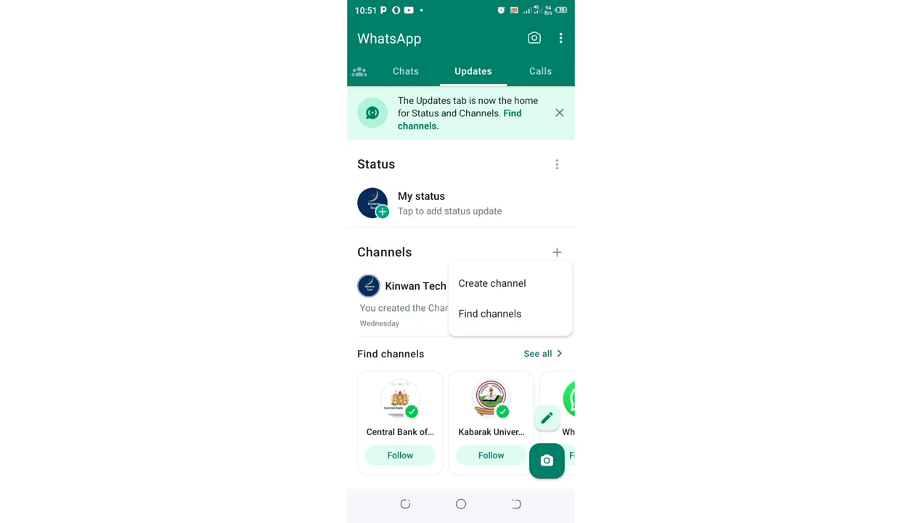
# Reopen the Channels + menu and choose Create channel to reach its introduction sheet.
pyautogui.press('Escape')
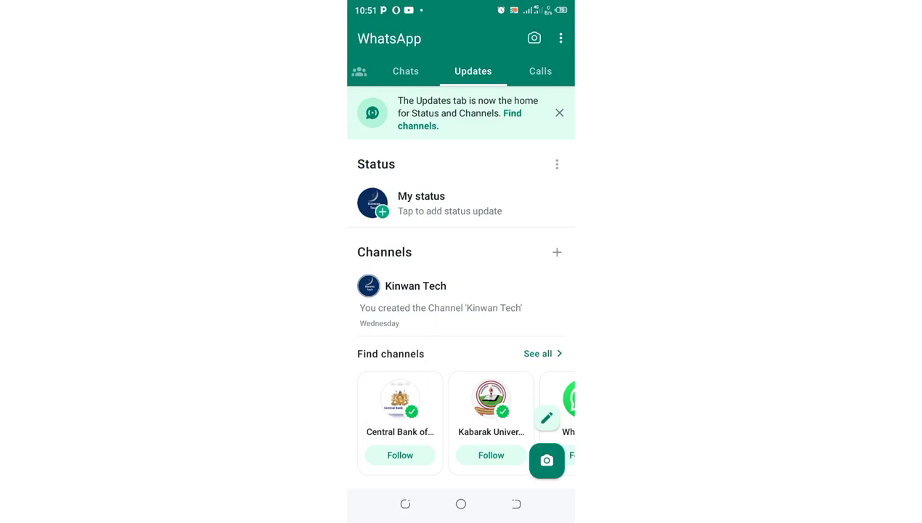
pyautogui.click(557, 252)
pyautogui.click(490, 282)
pyautogui.click(557, 252)
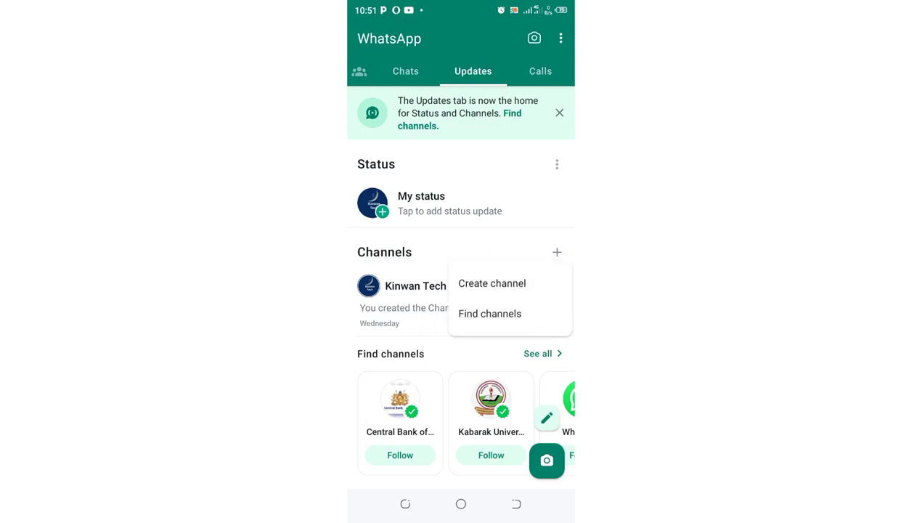
pyautogui.click(492, 283)
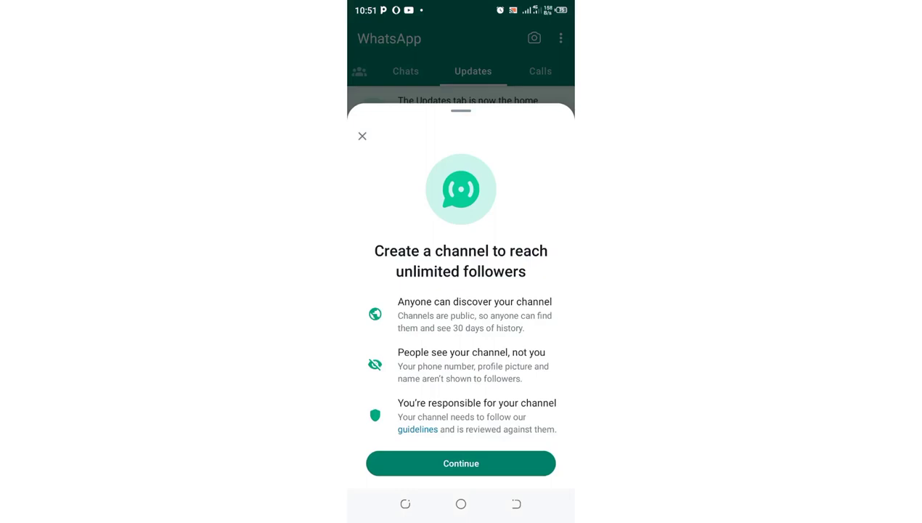
# Continue past the introduction and enter 'Kinwan' as the new channel's name.
pyautogui.click(461, 463)
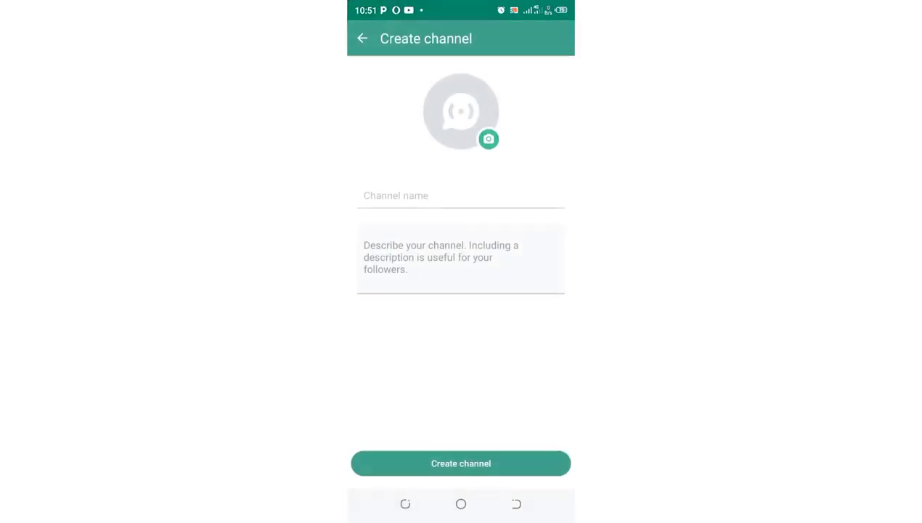
pyautogui.click(436, 195)
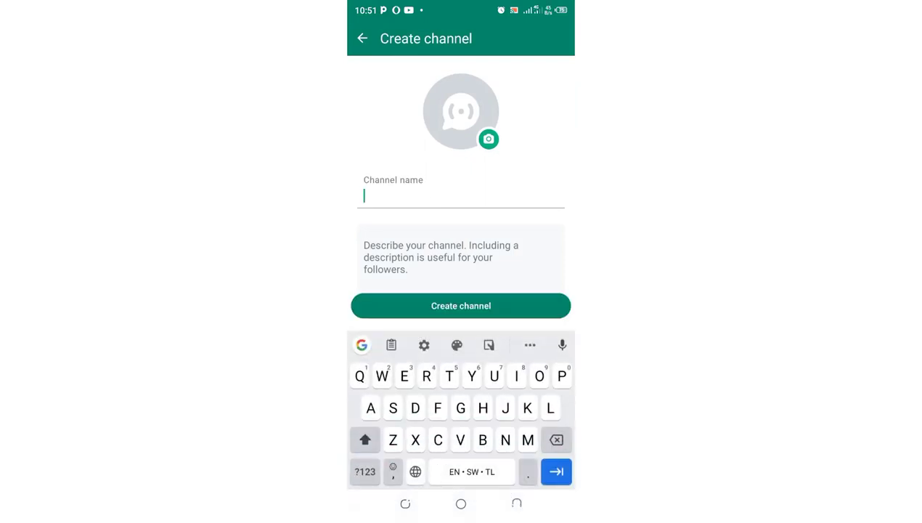
pyautogui.click(366, 439)
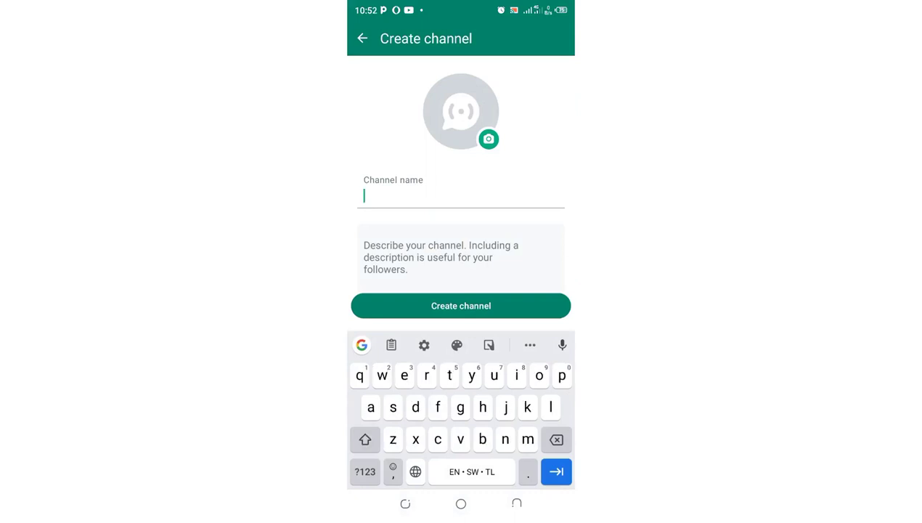
pyautogui.write('Kin')
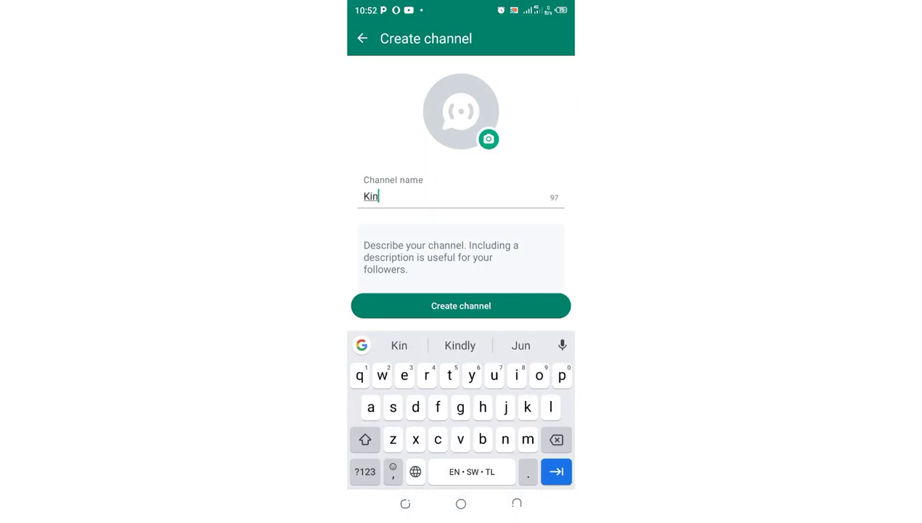
pyautogui.write('wan')
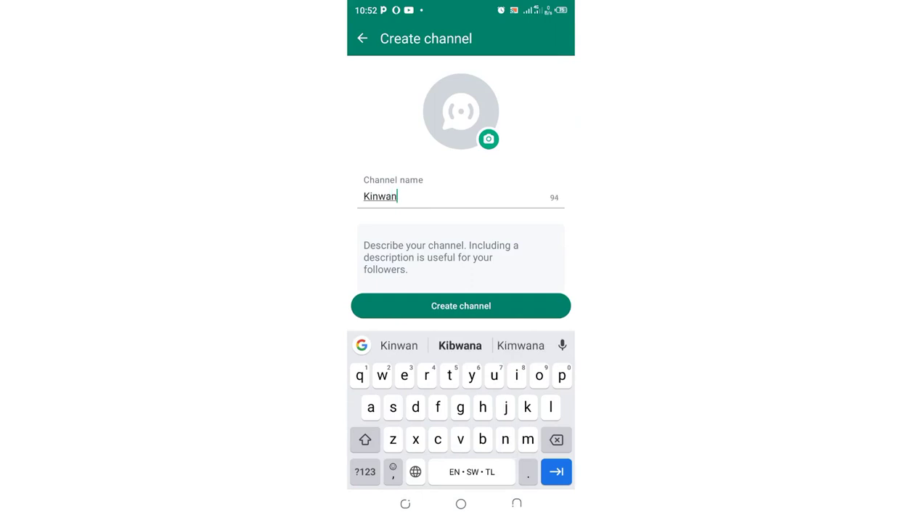
pyautogui.click(364, 245)
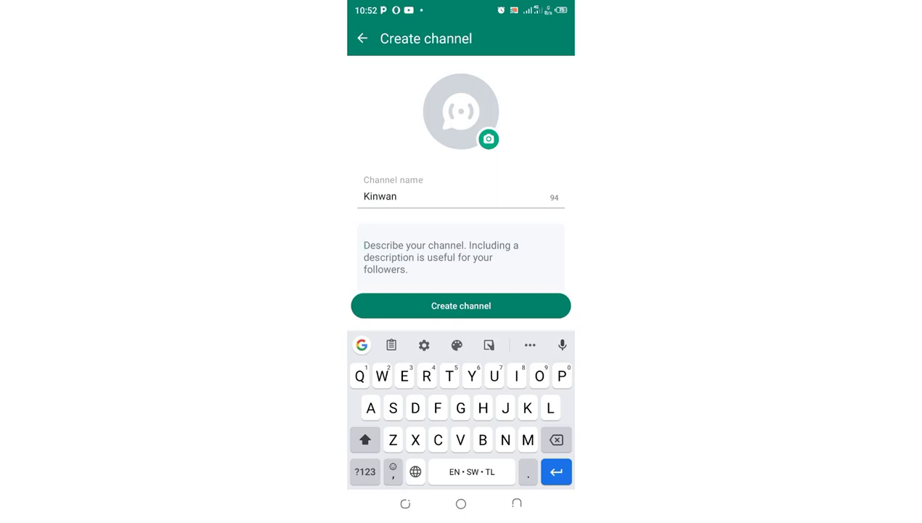
# Write the description's first line, 'We are Kenya's No 1 Tech platform'.
pyautogui.write('We are')
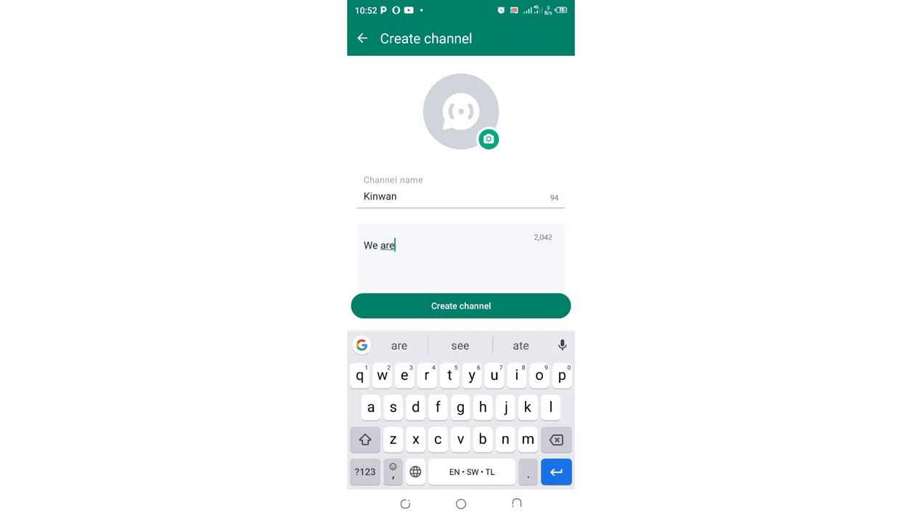
pyautogui.write(' k')
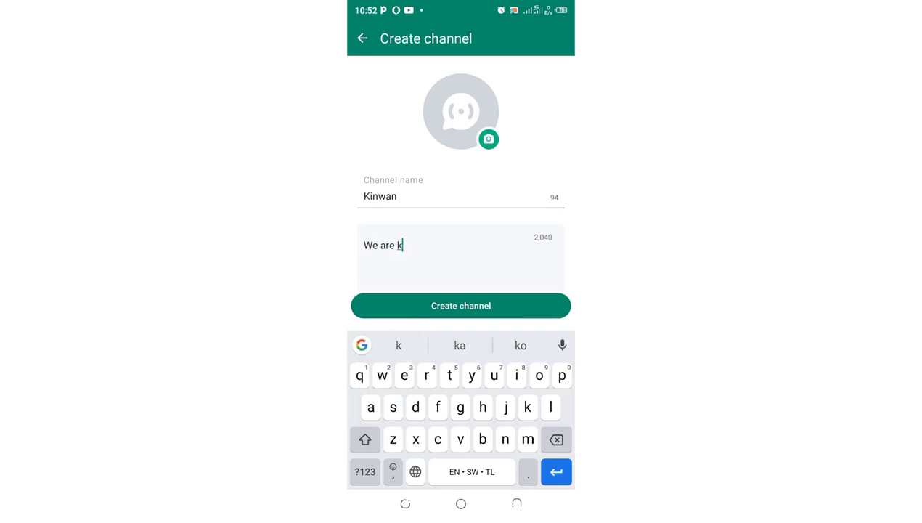
pyautogui.write('enya')
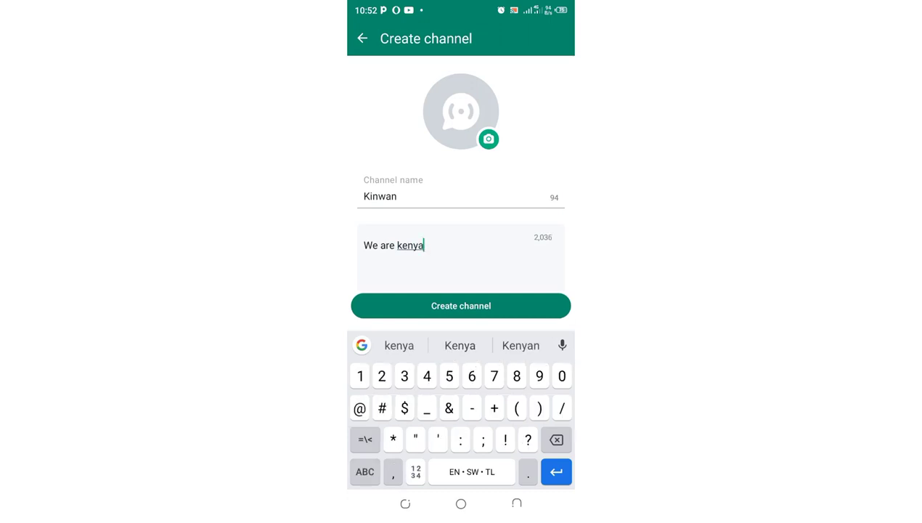
pyautogui.write("'")
pyautogui.click(460, 345)
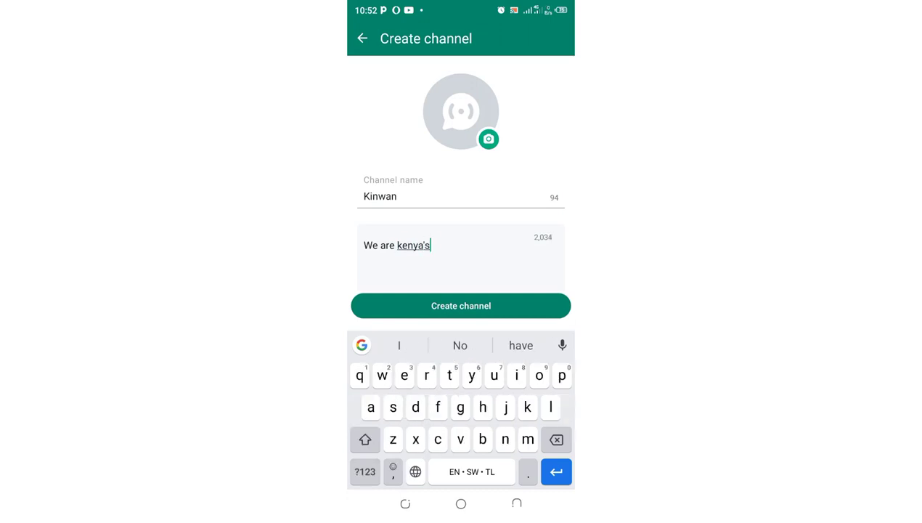
pyautogui.click(365, 439)
pyautogui.write('No')
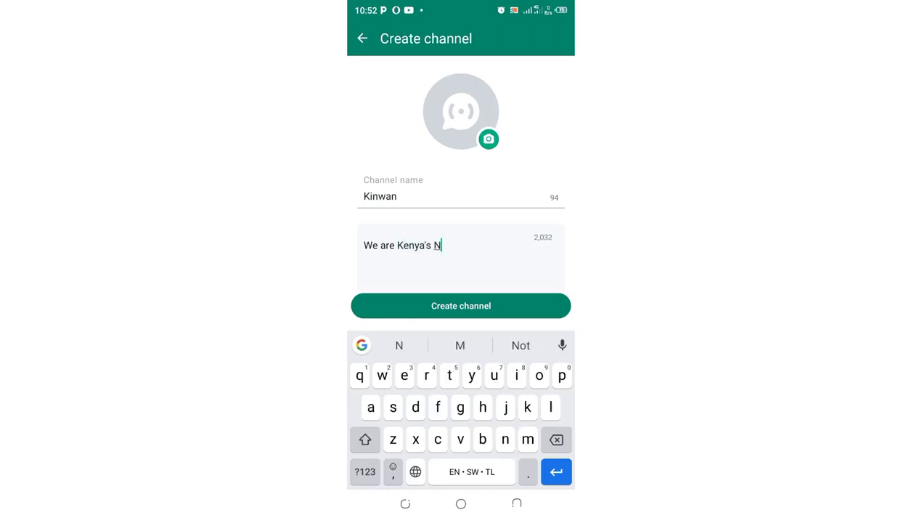
pyautogui.click(365, 471)
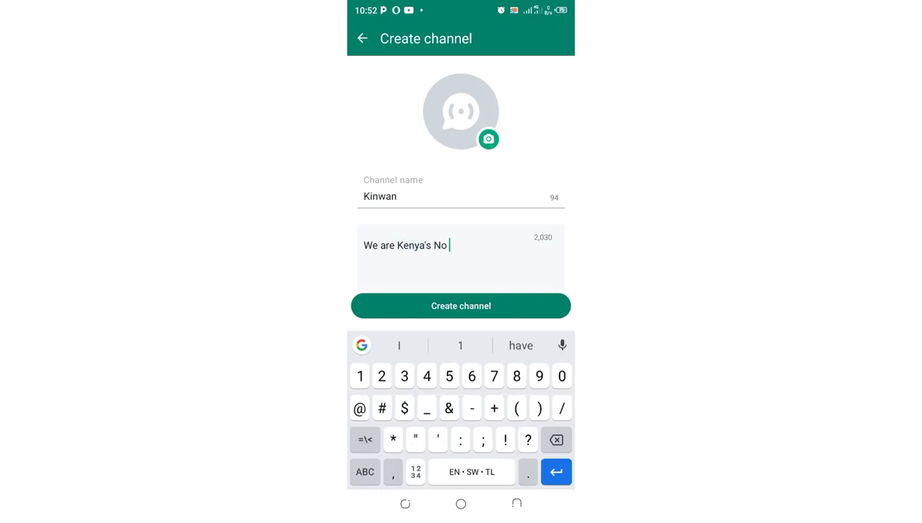
pyautogui.write('1')
pyautogui.click(365, 471)
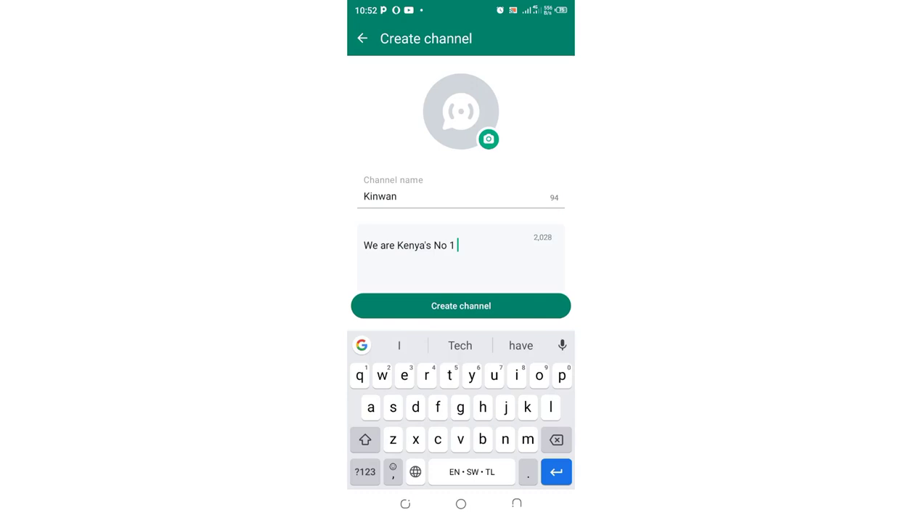
pyautogui.click(365, 439)
pyautogui.write('Tech pla')
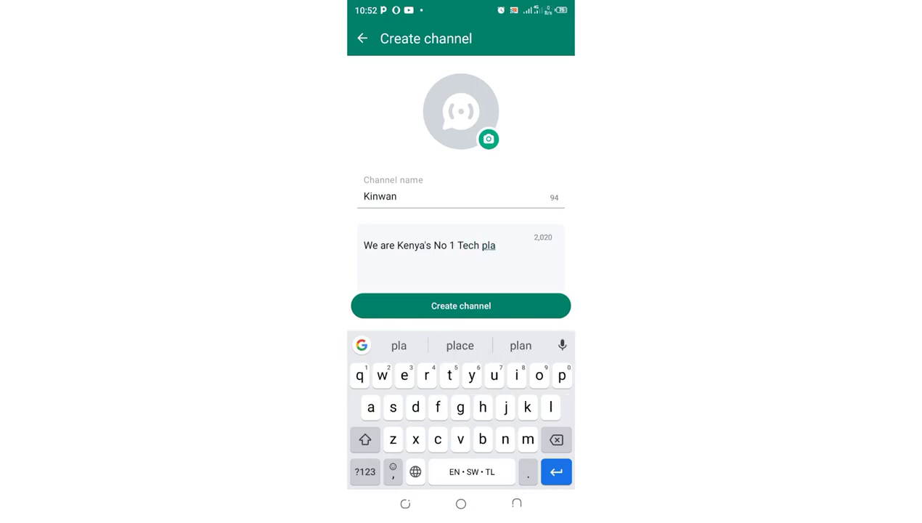
pyautogui.write('tfor')
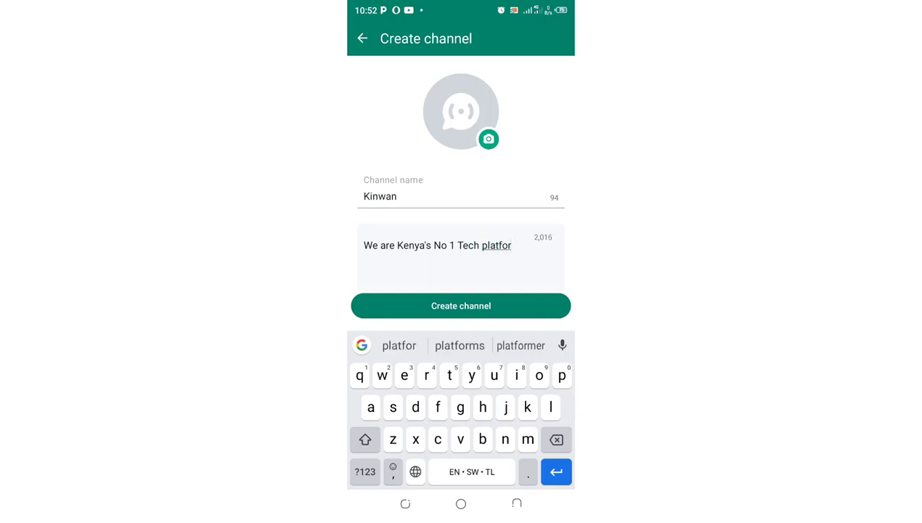
pyautogui.write('m')
pyautogui.press('shift')
pyautogui.press('Return')
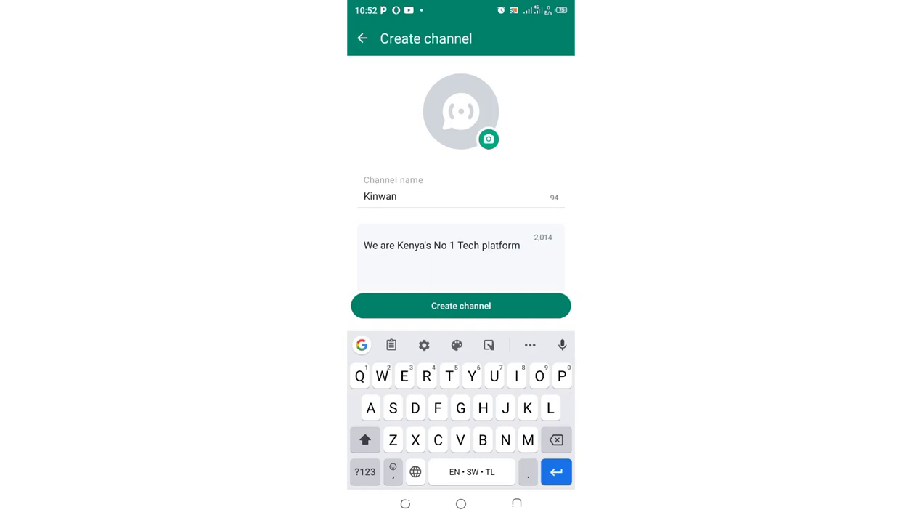
# Add the line 'Join our channel for exclusive tutorial' and bring up the channel icon options.
pyautogui.write('Joi')
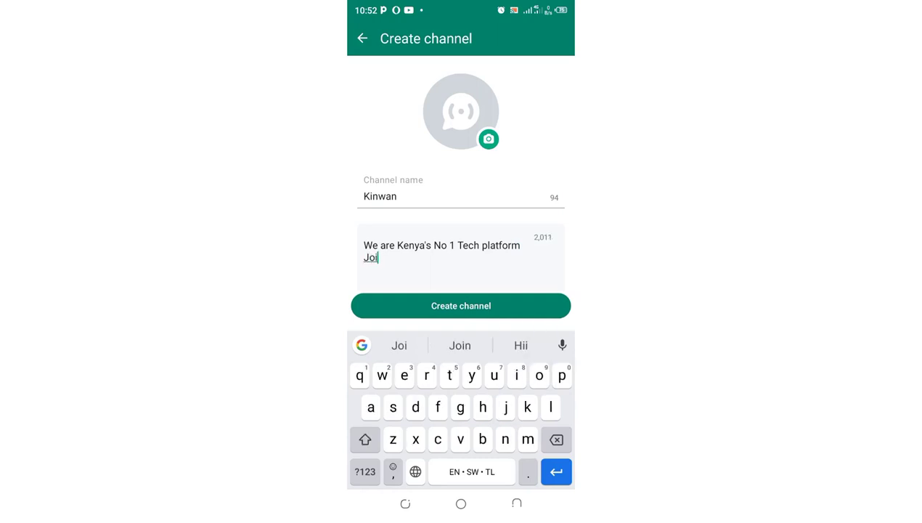
pyautogui.write('n ou')
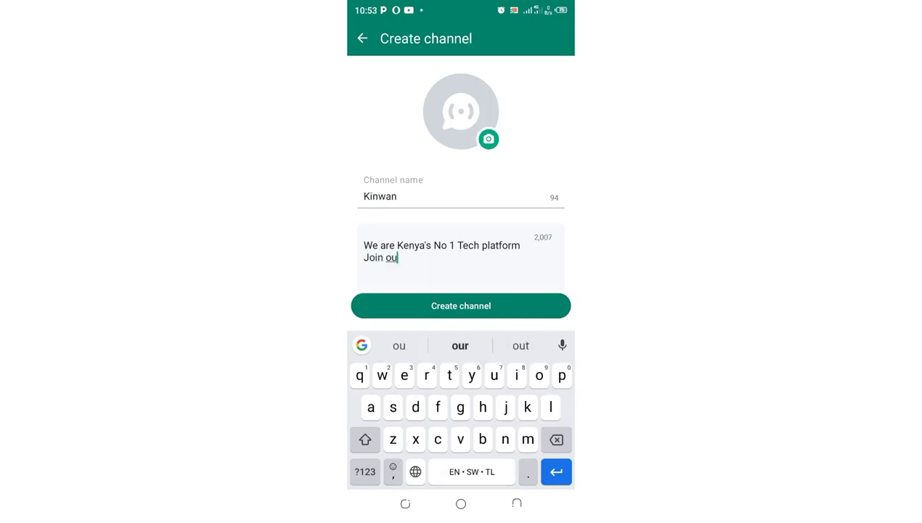
pyautogui.write('r chane')
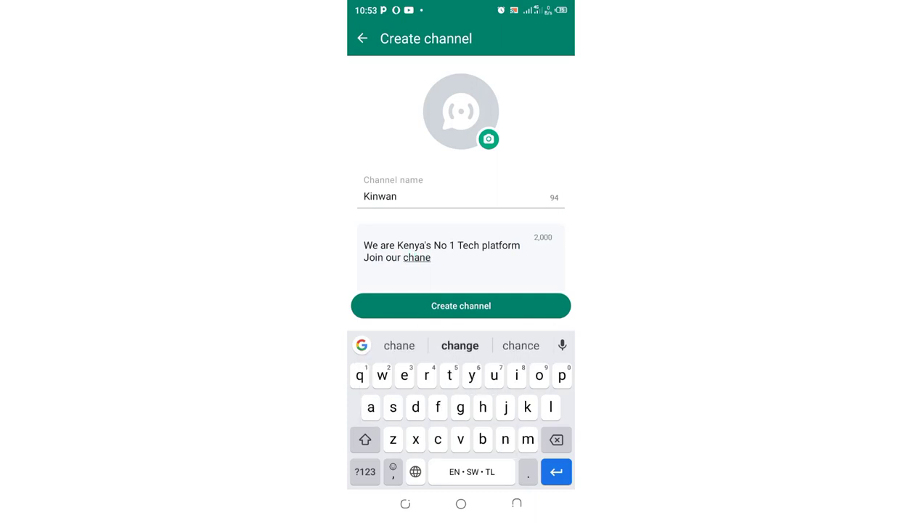
pyautogui.press('BackSpace')
pyautogui.write('n')
pyautogui.click(459, 345)
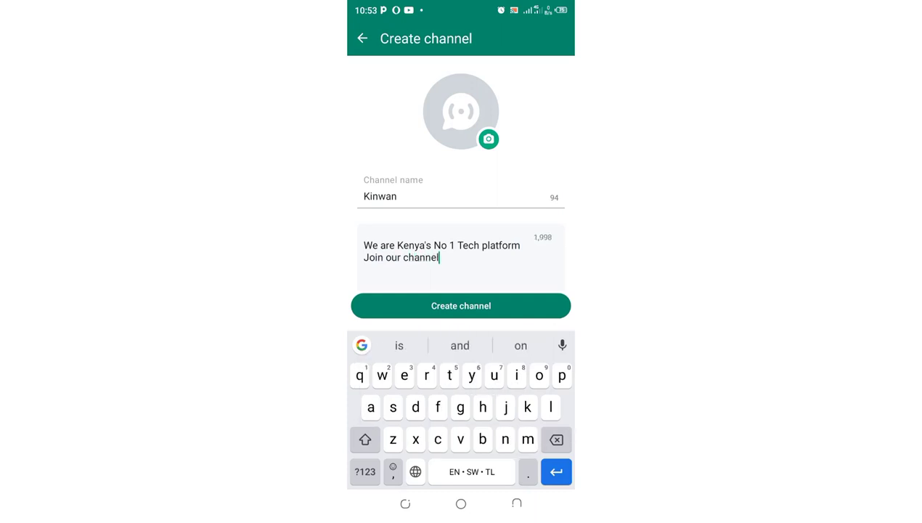
pyautogui.write('for e')
pyautogui.write('xclu')
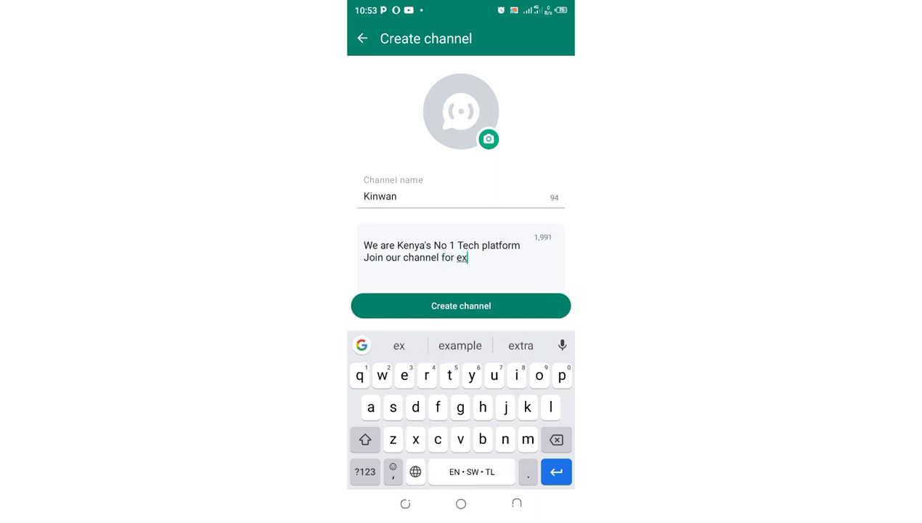
pyautogui.click(459, 346)
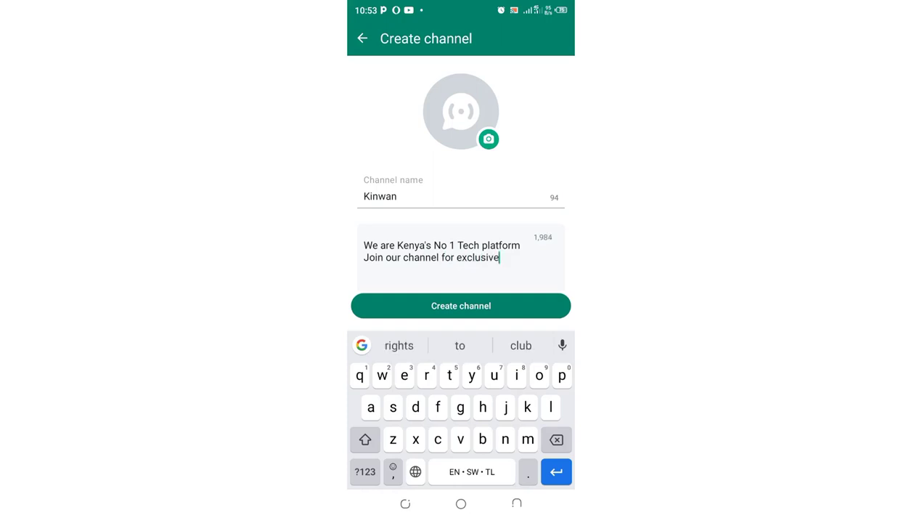
pyautogui.write('tutoria')
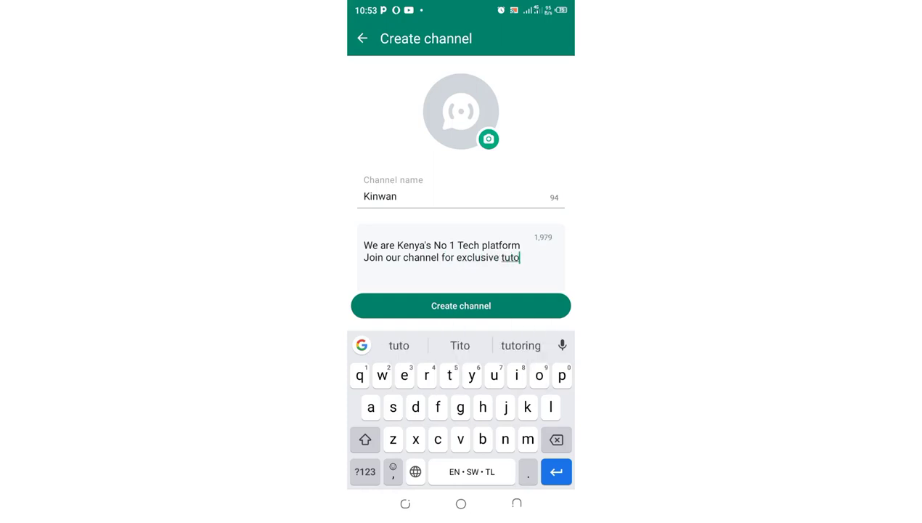
pyautogui.write('l')
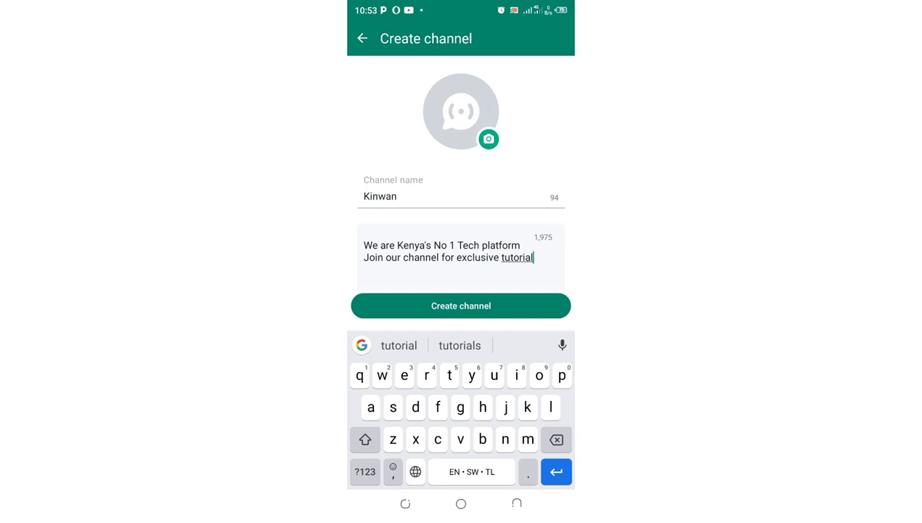
pyautogui.click(461, 112)
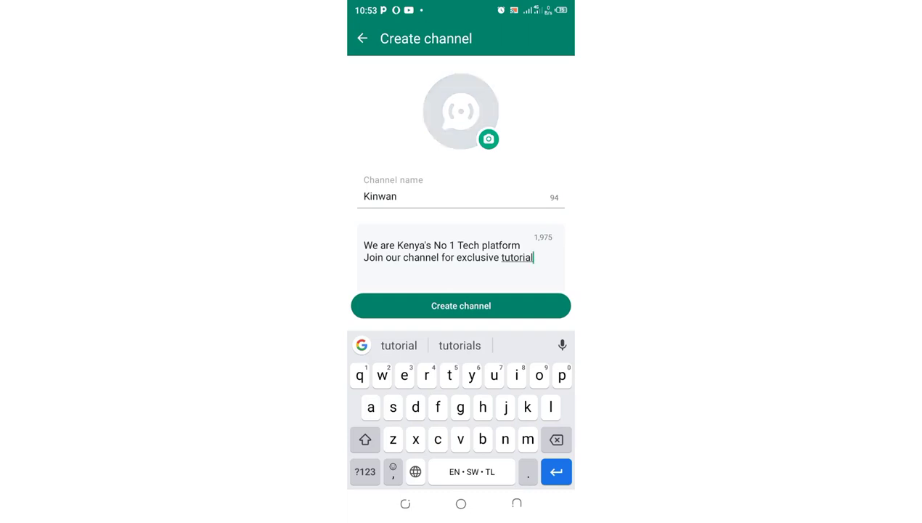
# Set the Kinwan Tech logo from Camera photos as the icon and create the channel.
pyautogui.click(460, 385)
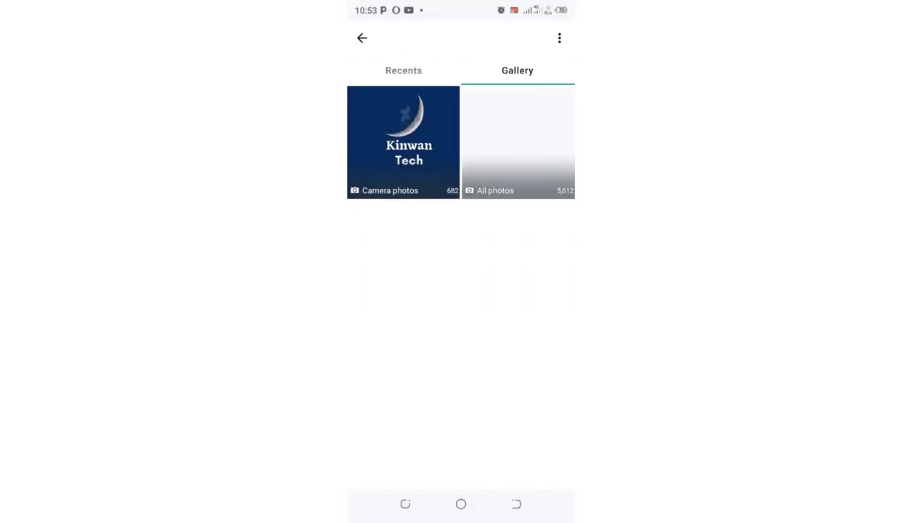
pyautogui.click(403, 142)
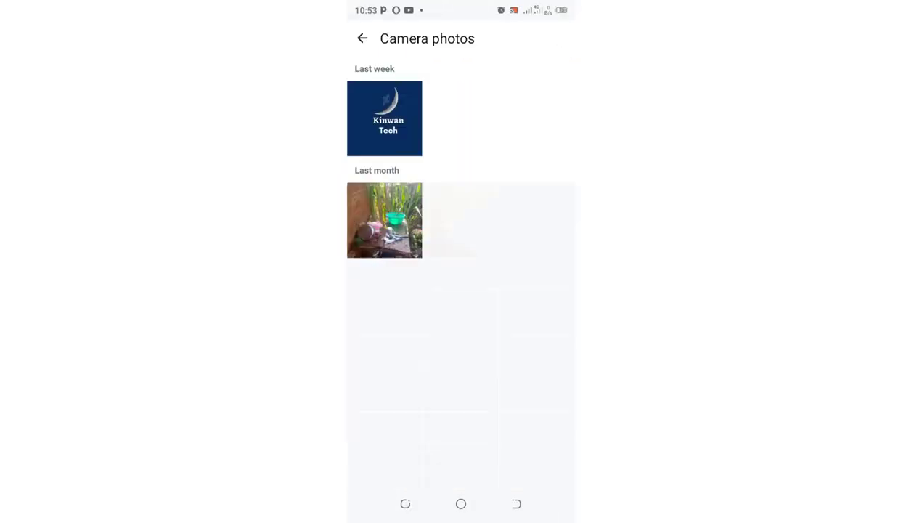
pyautogui.click(362, 37)
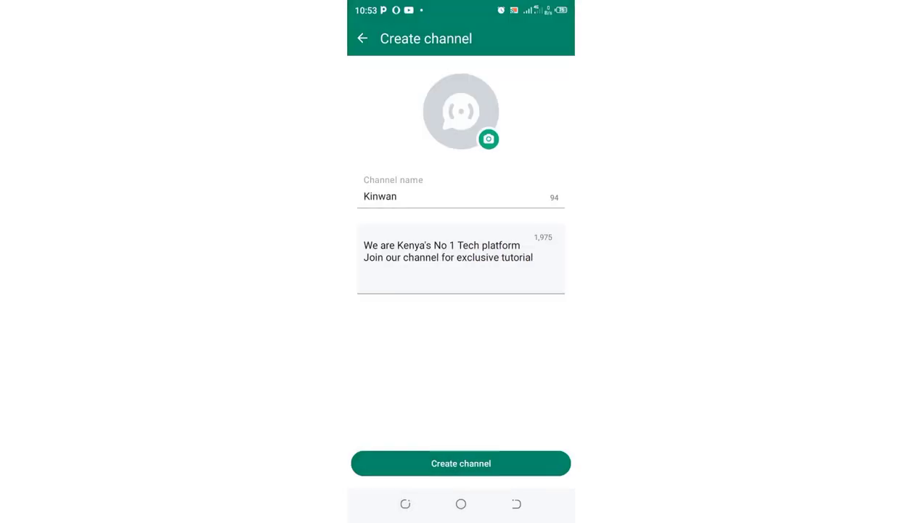
pyautogui.click(537, 473)
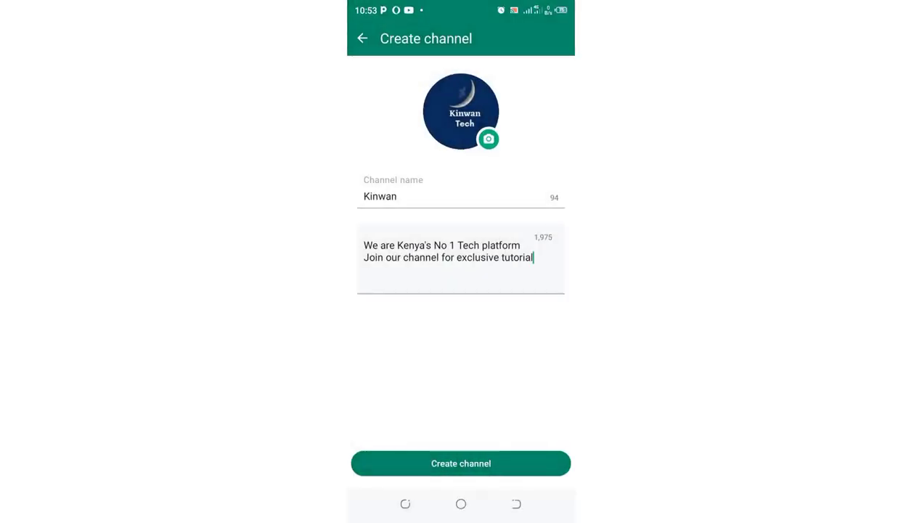
pyautogui.click(461, 463)
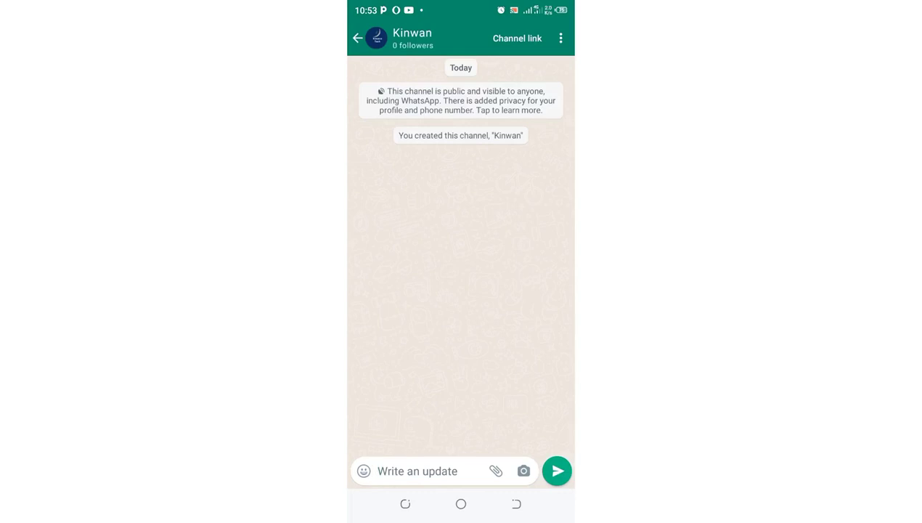
# Copy the Kinwan channel's invite link via the Share sheet, then return to Chats.
pyautogui.click(517, 38)
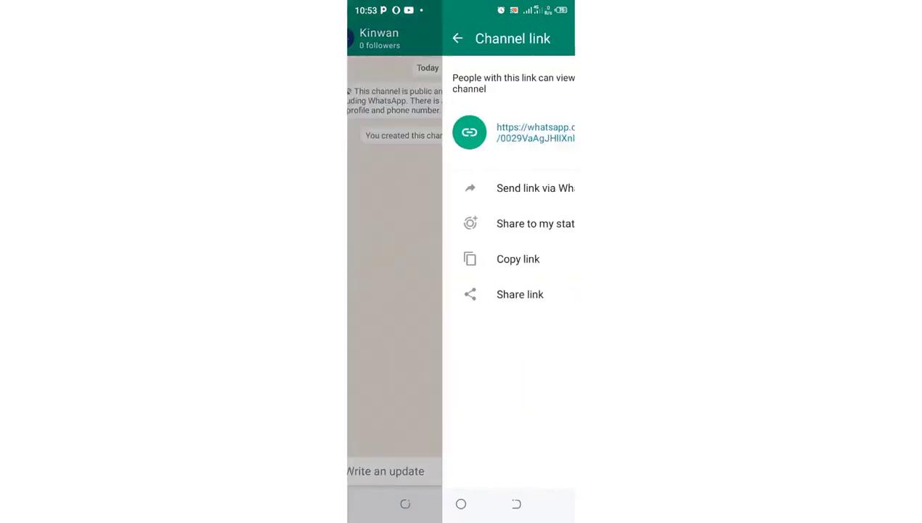
pyautogui.click(460, 131)
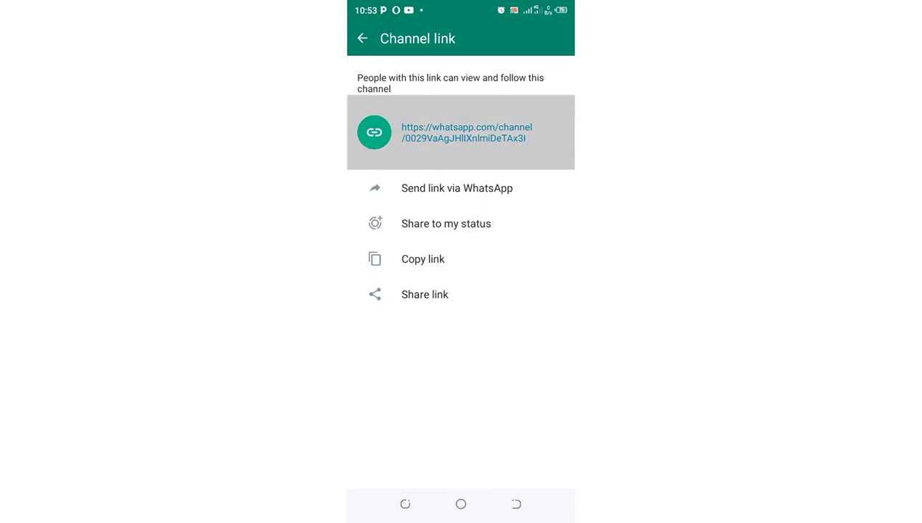
pyautogui.click(424, 294)
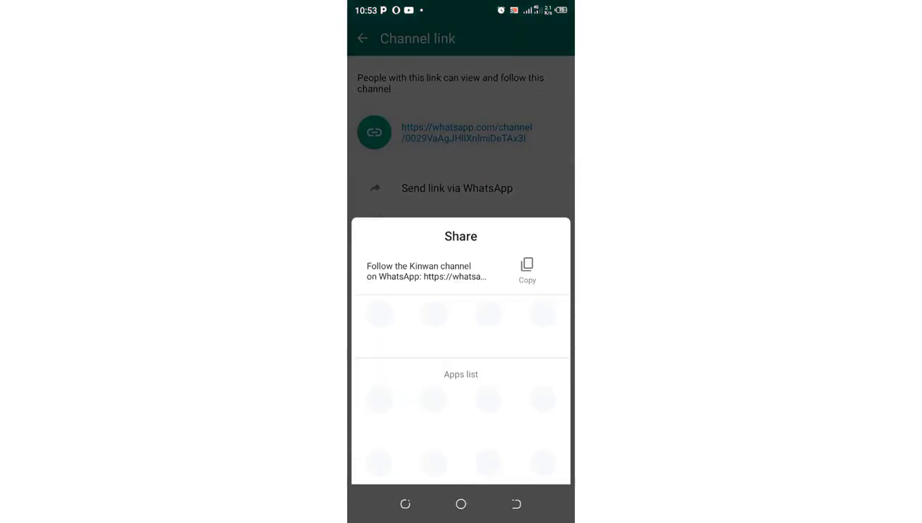
pyautogui.press('Escape')
pyautogui.click(460, 131)
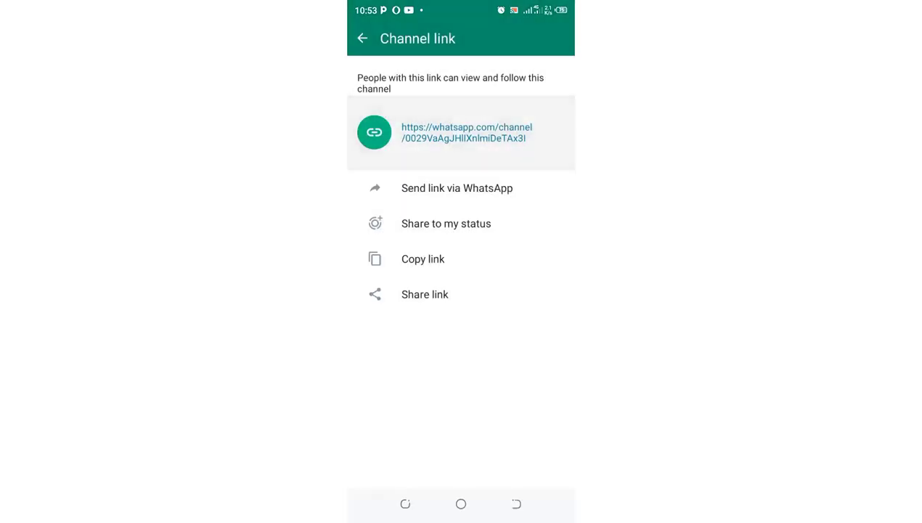
pyautogui.click(527, 270)
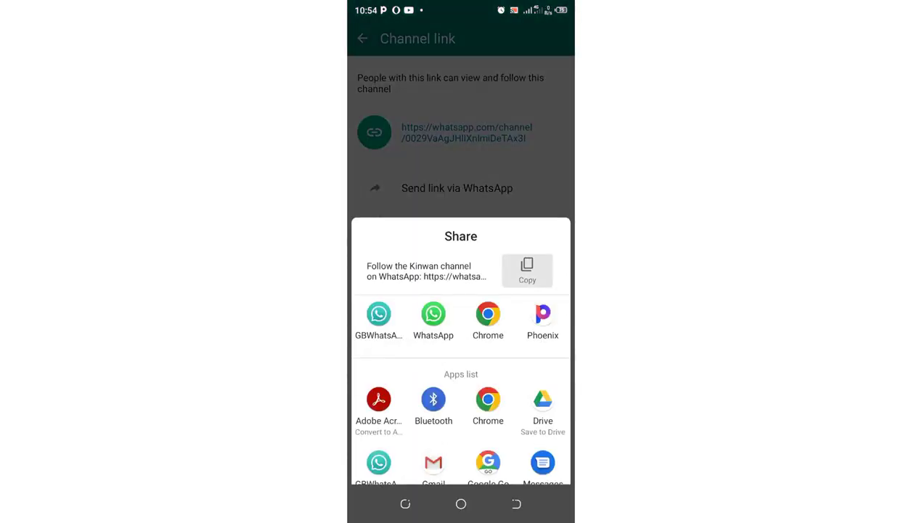
pyautogui.press('Escape')
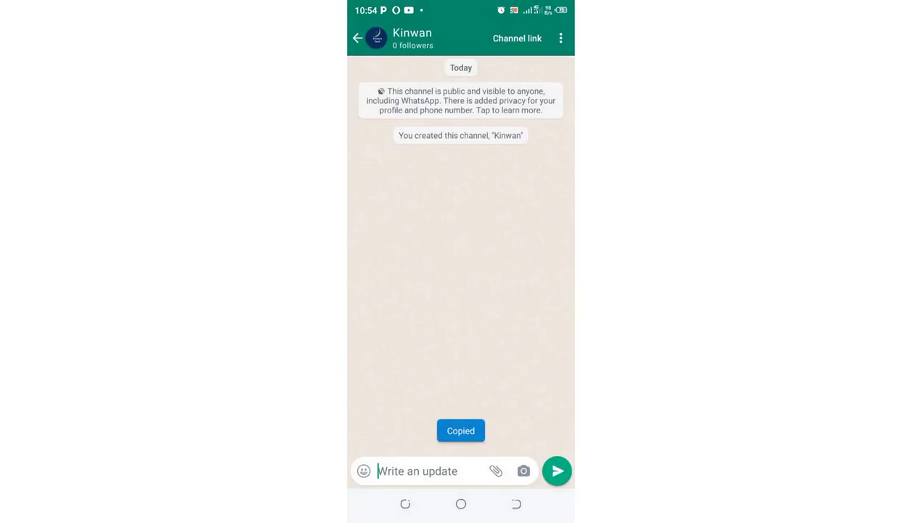
pyautogui.press('Escape')
pyautogui.moveTo(366, 283); pyautogui.dragTo(537, 283)
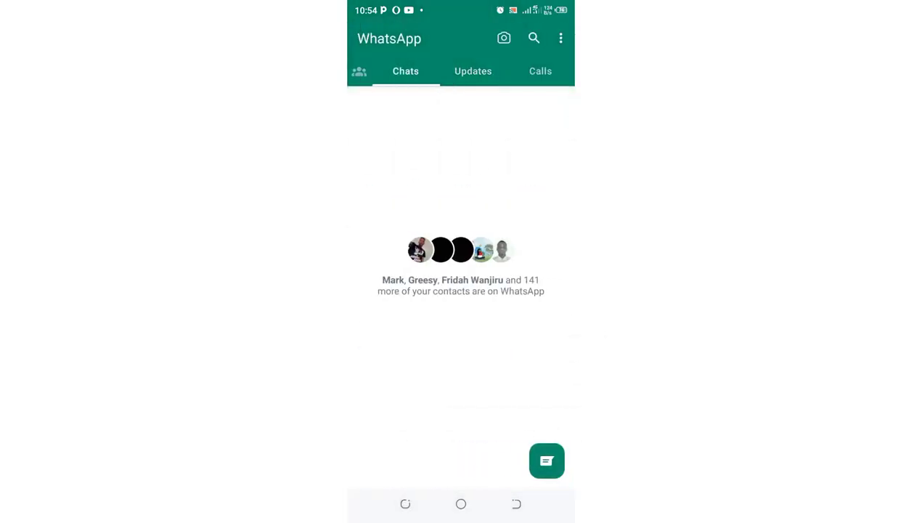
# Paste the copied Kinwan invite link into a new chat with a contact and send it.
pyautogui.click(547, 461)
pyautogui.scroll(-5, 461, 290)
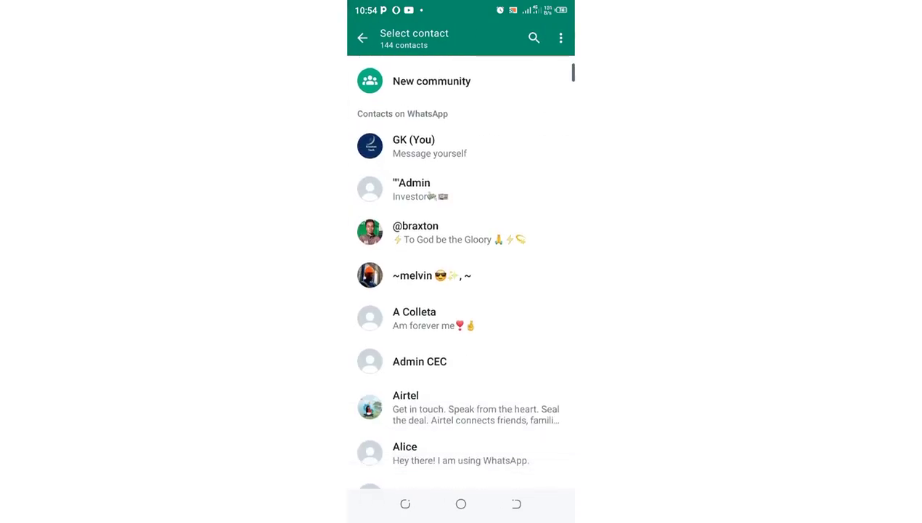
pyautogui.scroll(-15, 461, 291)
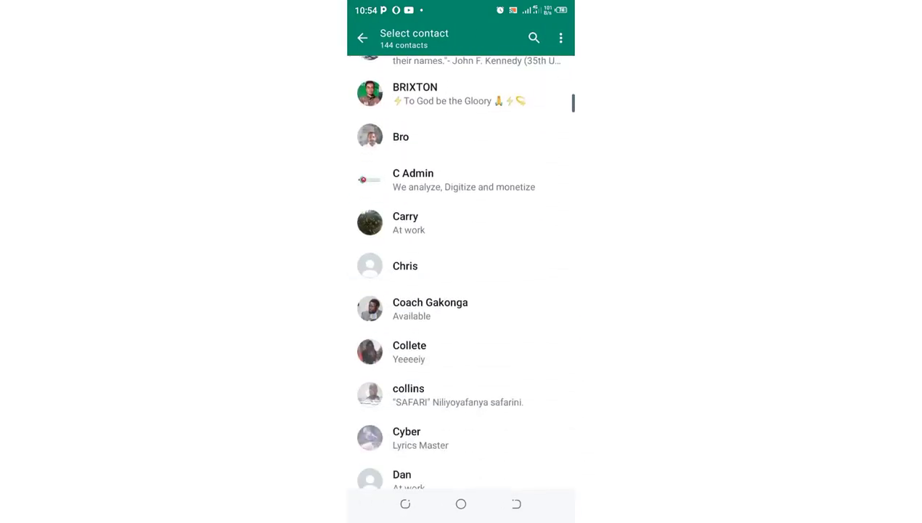
pyautogui.scroll(-15, 461, 290)
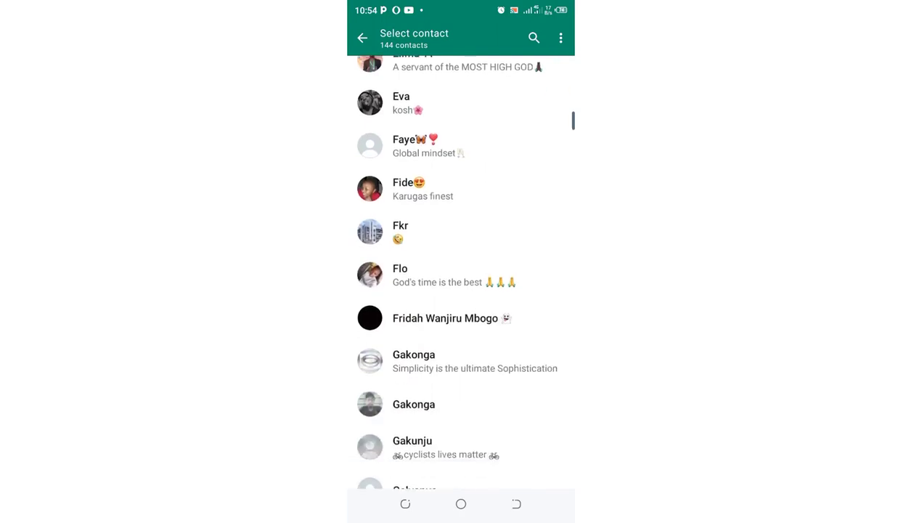
pyautogui.click(413, 313)
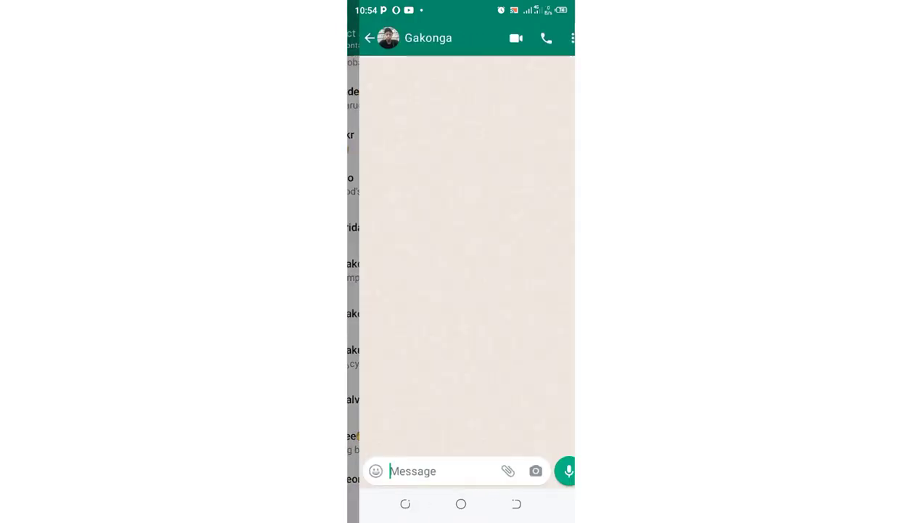
pyautogui.click(400, 470)
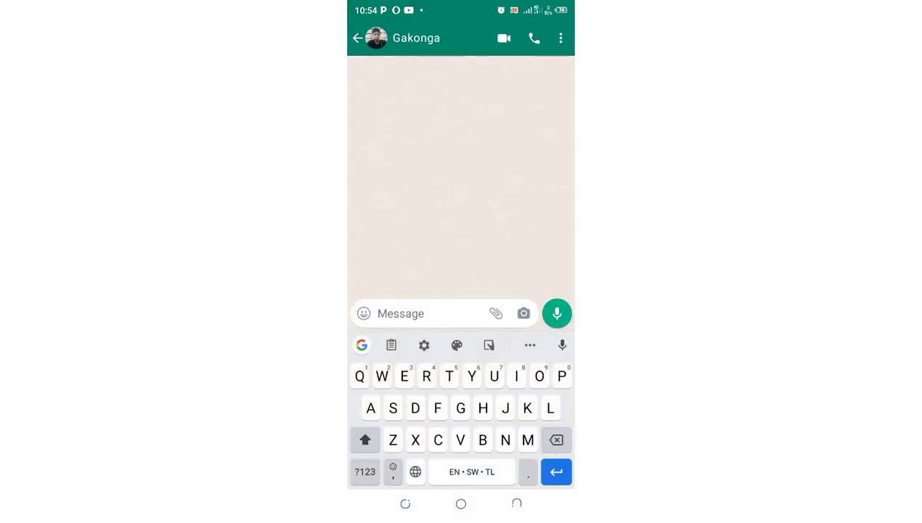
pyautogui.click(391, 345)
pyautogui.click(405, 407)
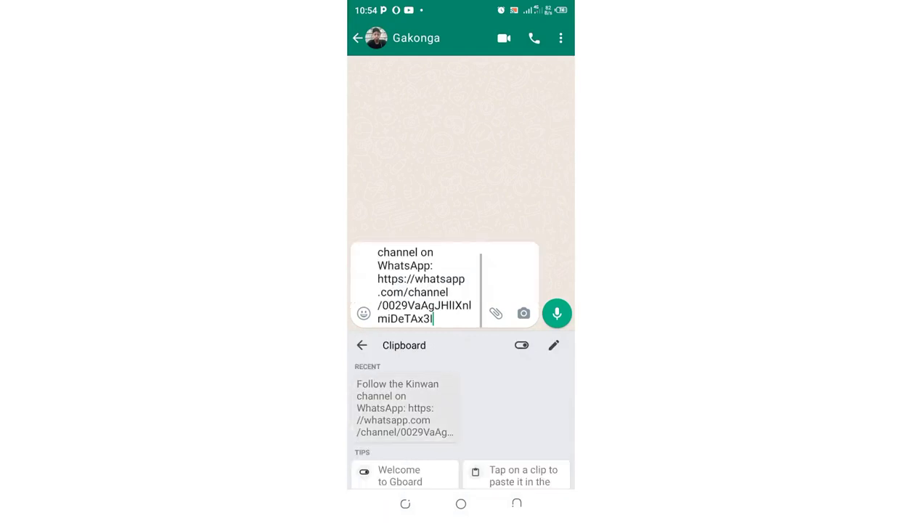
pyautogui.click(557, 312)
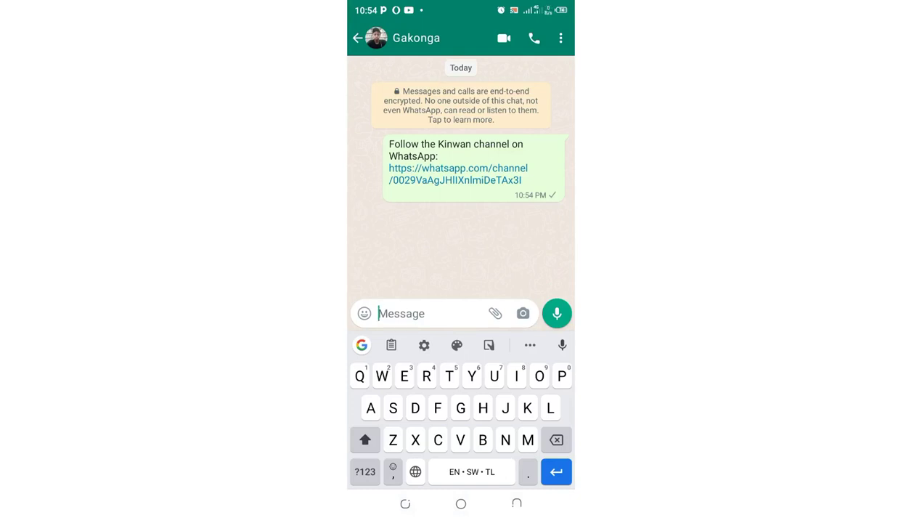
# Leave the chat and return to Updates, now listing Kinwan and Kinwan Tech.
pyautogui.click(357, 37)
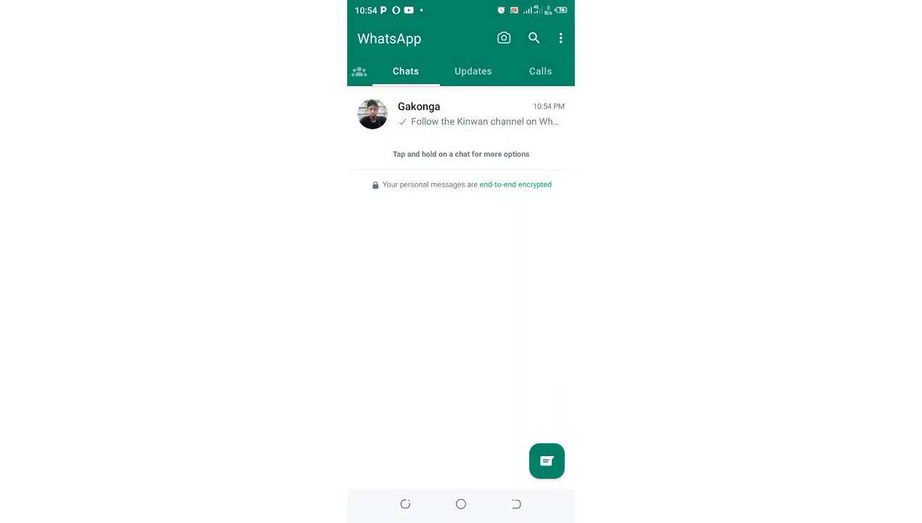
pyautogui.click(472, 71)
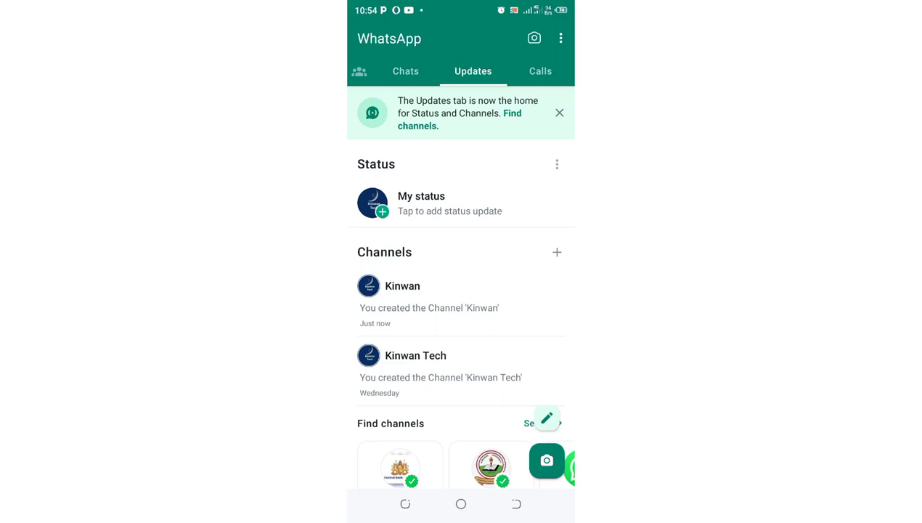
# Open the Kinwan Tech channel info and choose Delete channel.
pyautogui.click(428, 299)
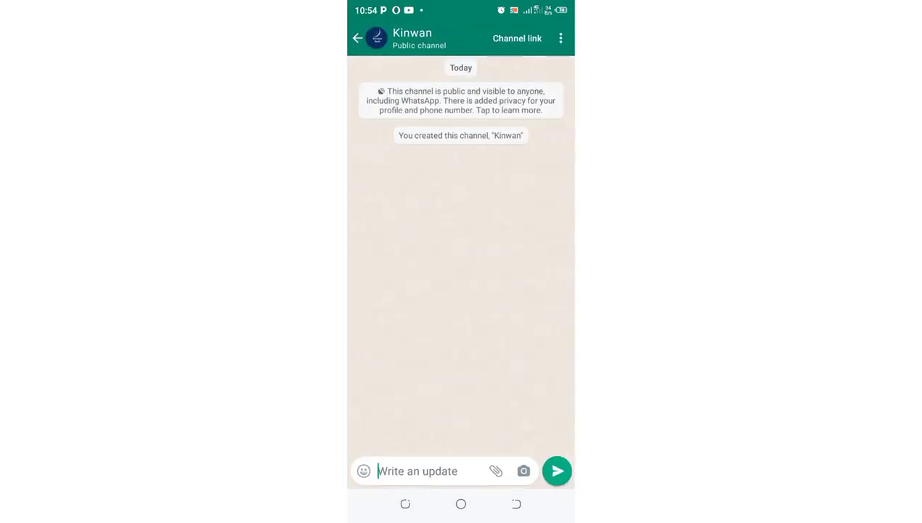
pyautogui.click(515, 503)
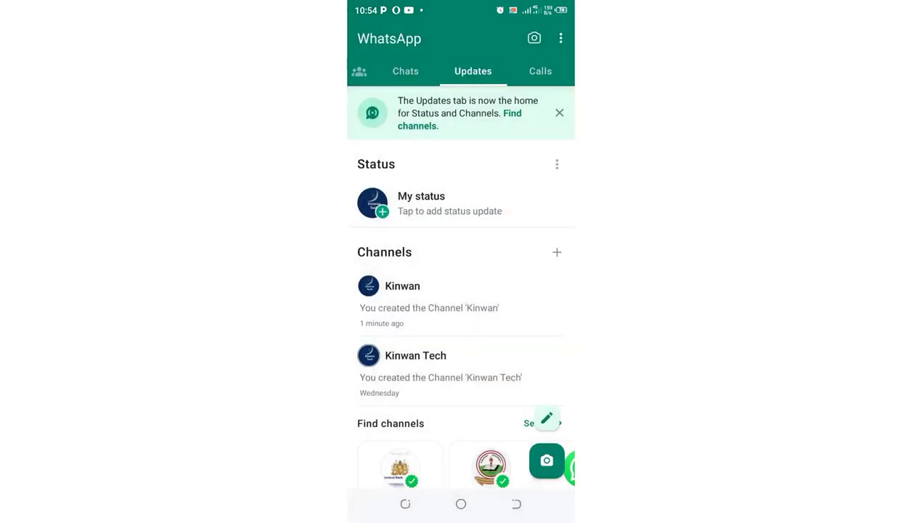
pyautogui.click(435, 369)
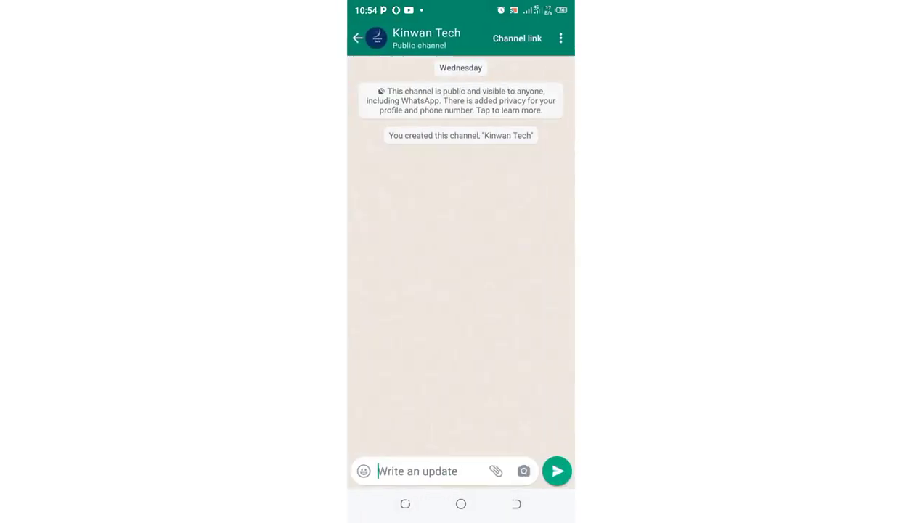
pyautogui.click(561, 38)
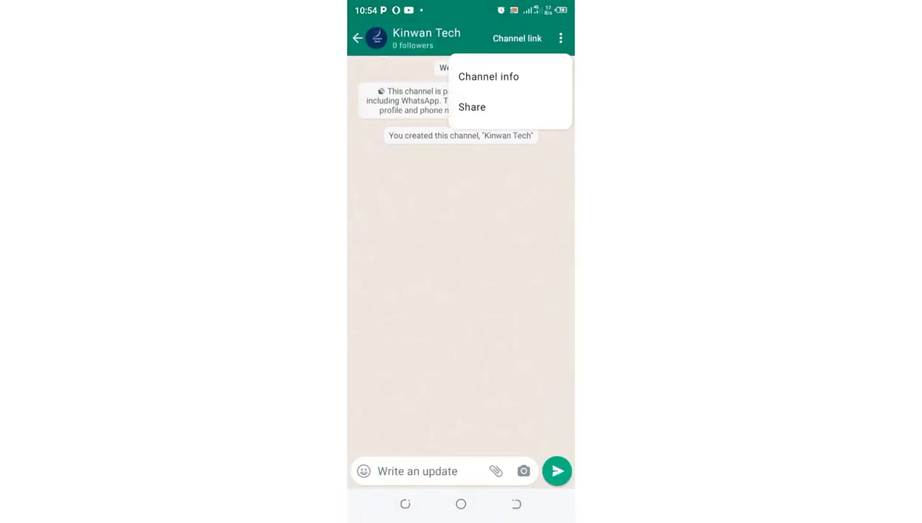
pyautogui.press('Escape')
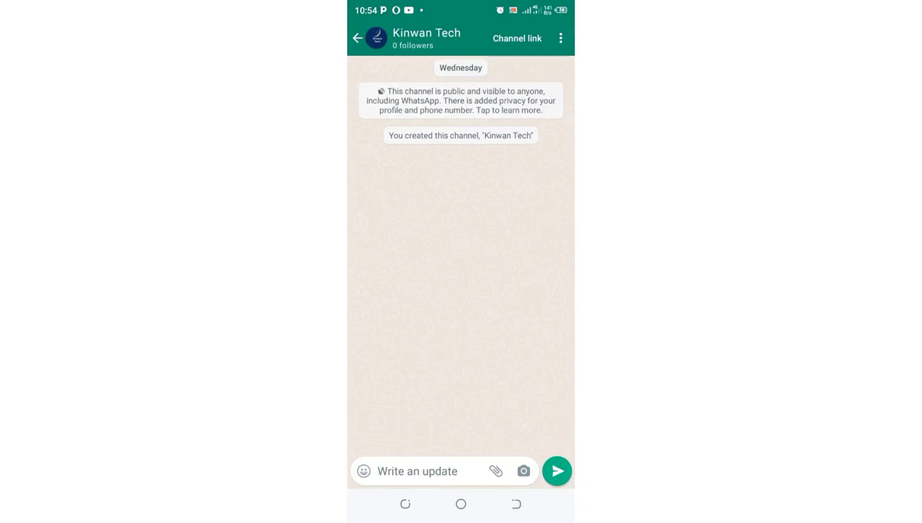
pyautogui.click(435, 38)
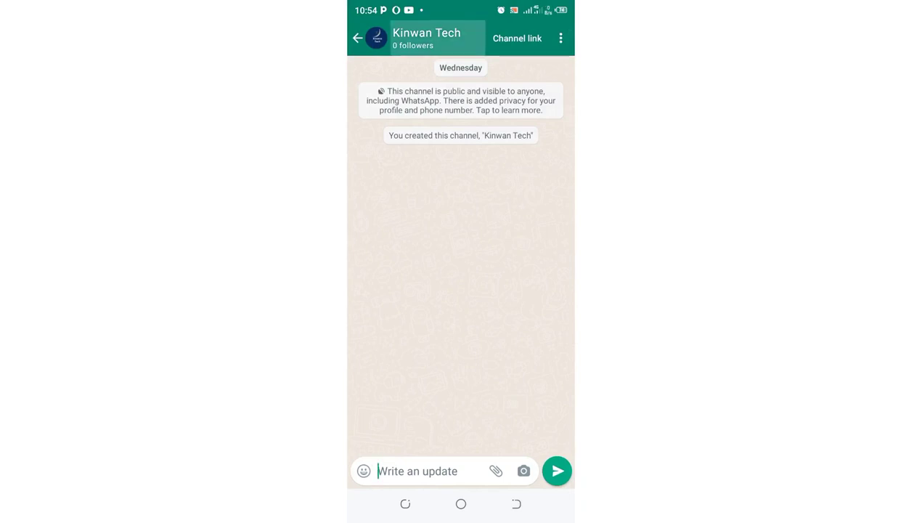
pyautogui.scroll(-5, 460, 291)
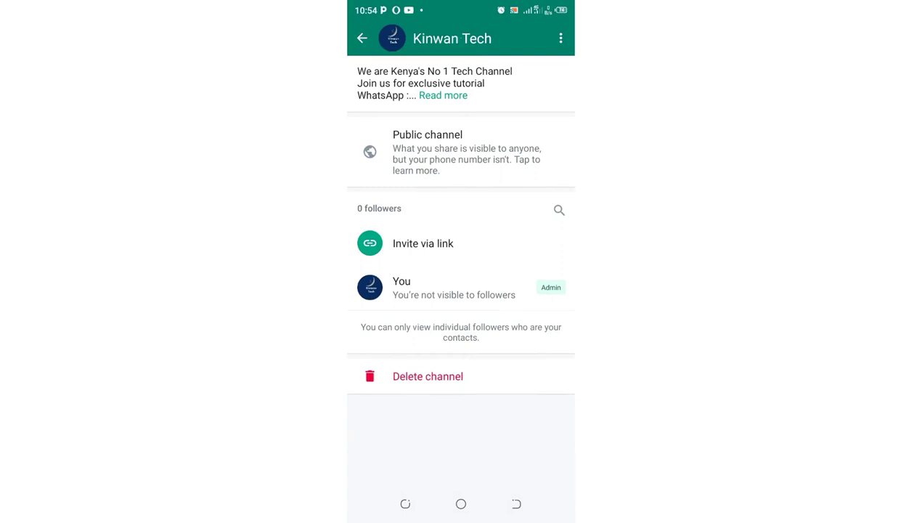
pyautogui.click(428, 376)
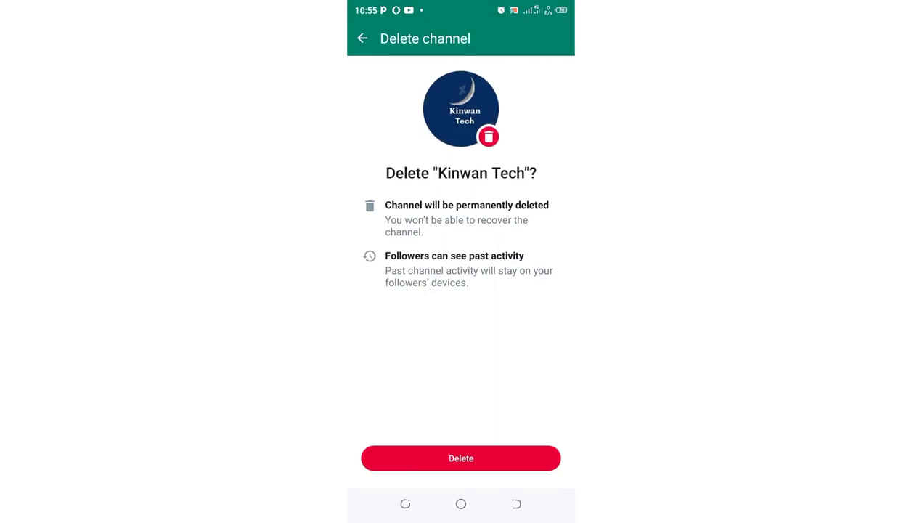
# Confirm deleting Kinwan Tech and enter the account phone number under Kenya +254.
pyautogui.click(461, 458)
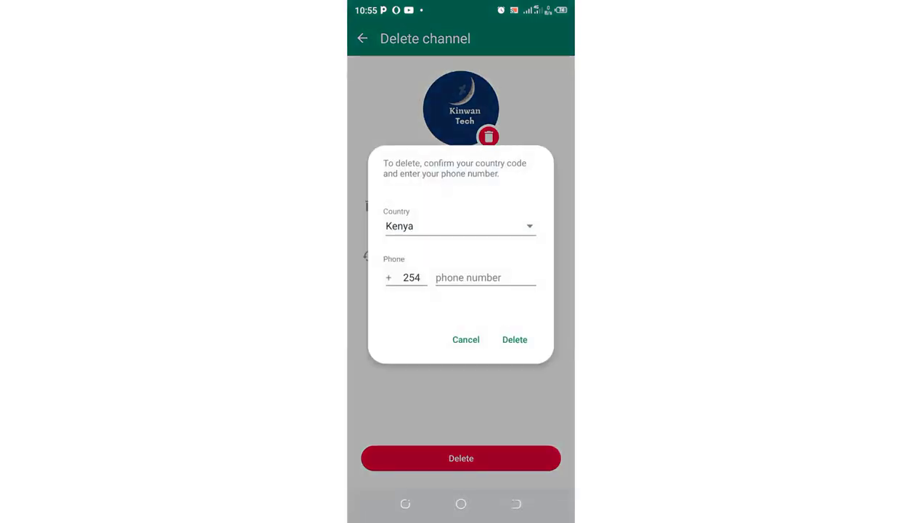
pyautogui.click(485, 278)
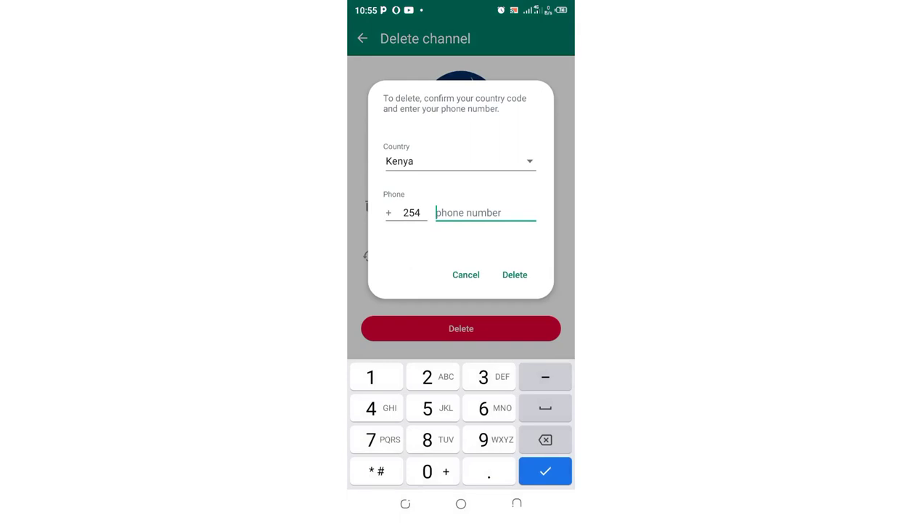
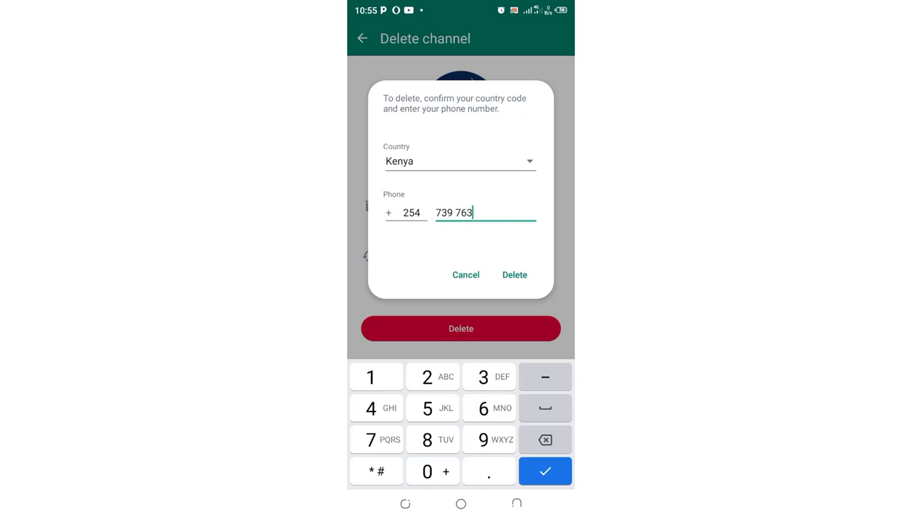
# Submit the entered phone number so the Kinwan Tech channel starts deleting.
pyautogui.click(514, 274)
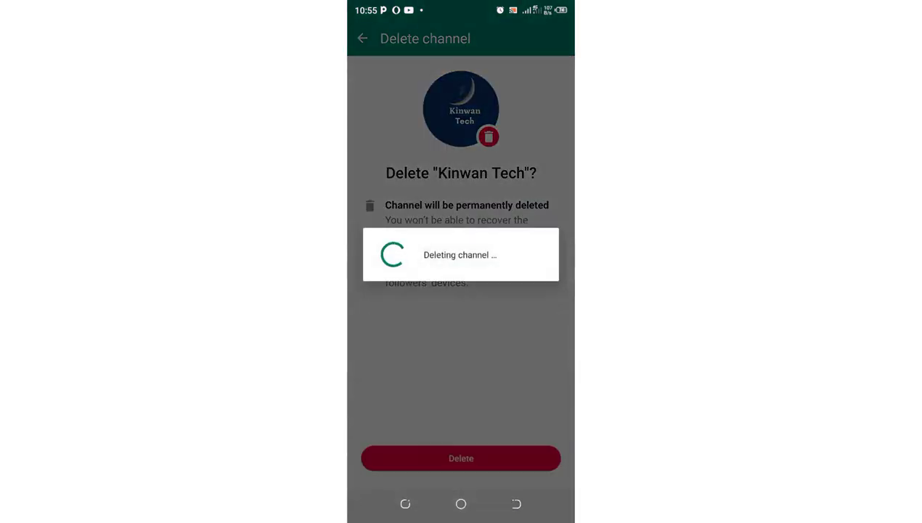